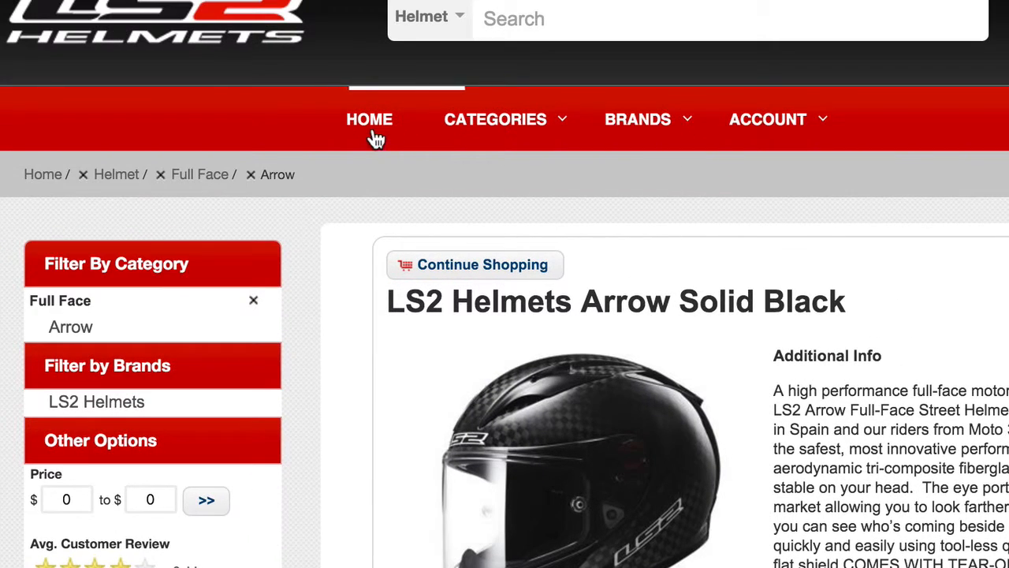
Step: Go to the webstore's home page and list the products in the Helmet category
left_click(364, 122)
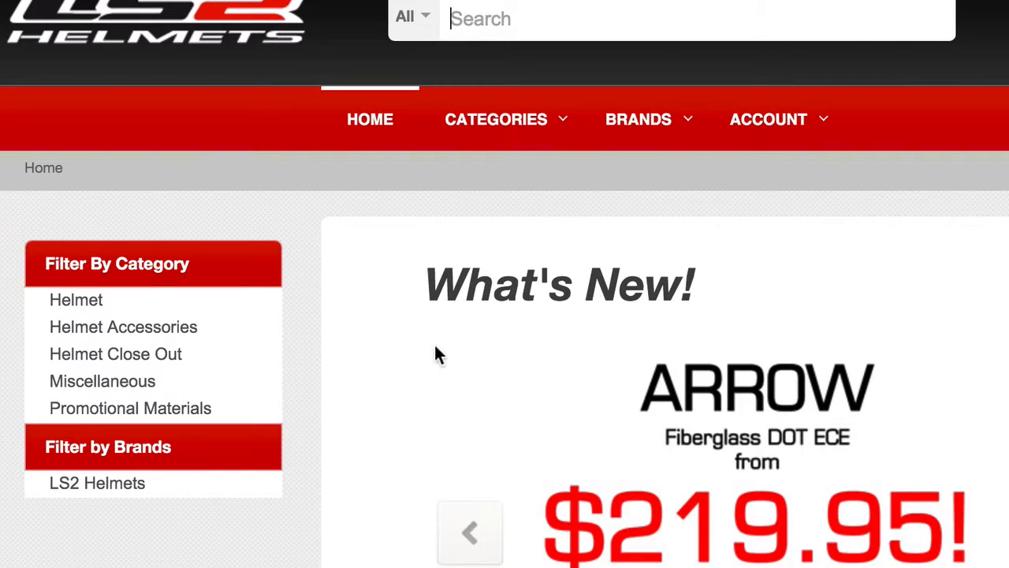
left_click(95, 306)
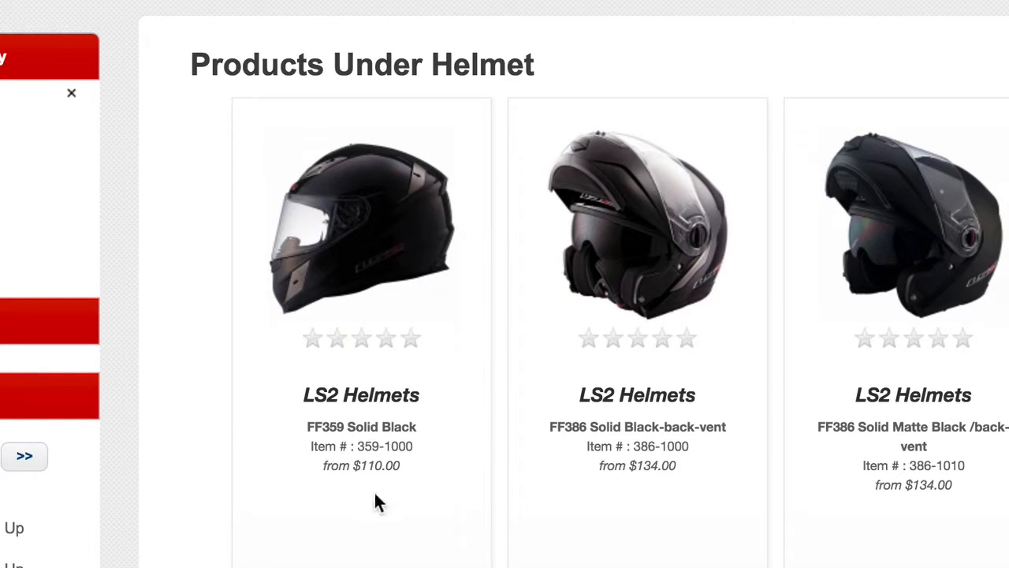
mouse_move(414, 417)
mouse_move(383, 165)
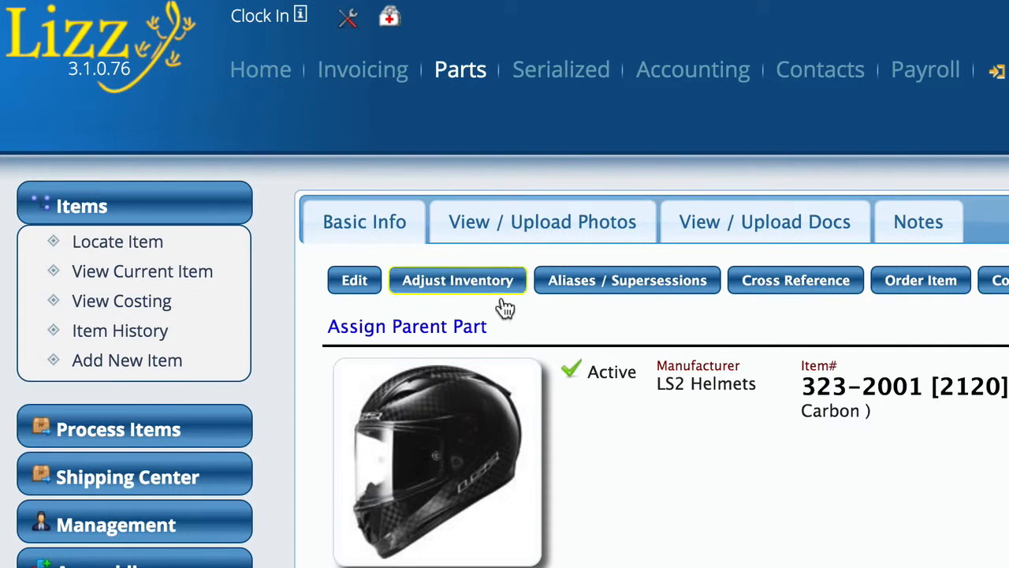
Step: Switch to Lizz, locate the part with item number 323-1000 and open its record
left_click(146, 241)
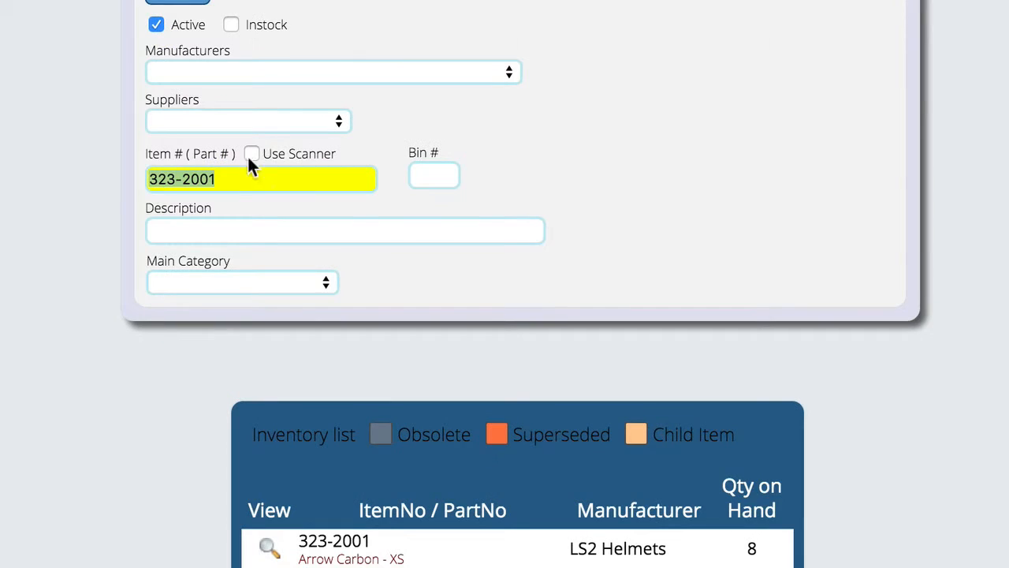
left_click(337, 240)
key("BackSpace")
key("BackSpace")
key("BackSpace")
key("BackSpace")
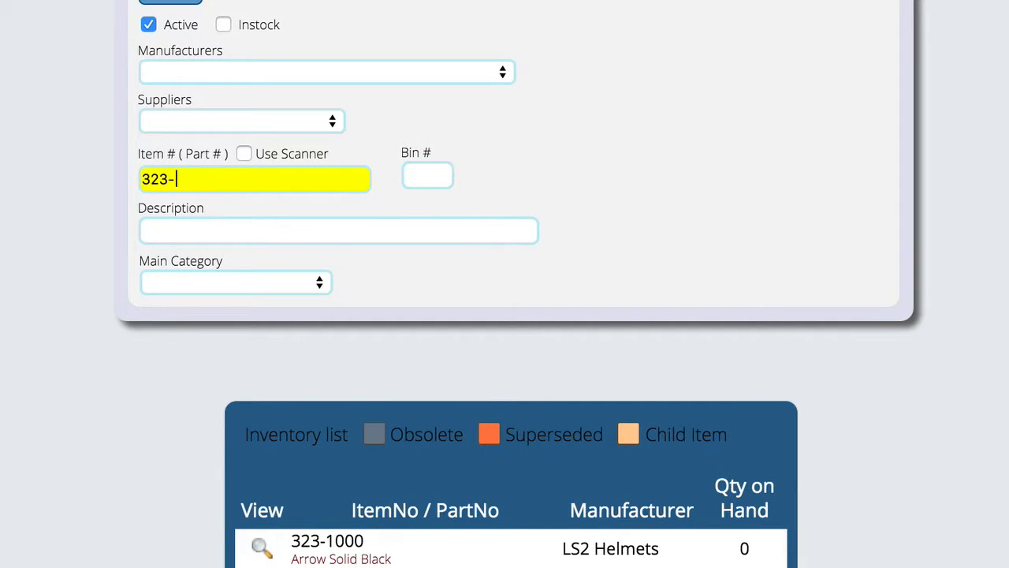
type("1000")
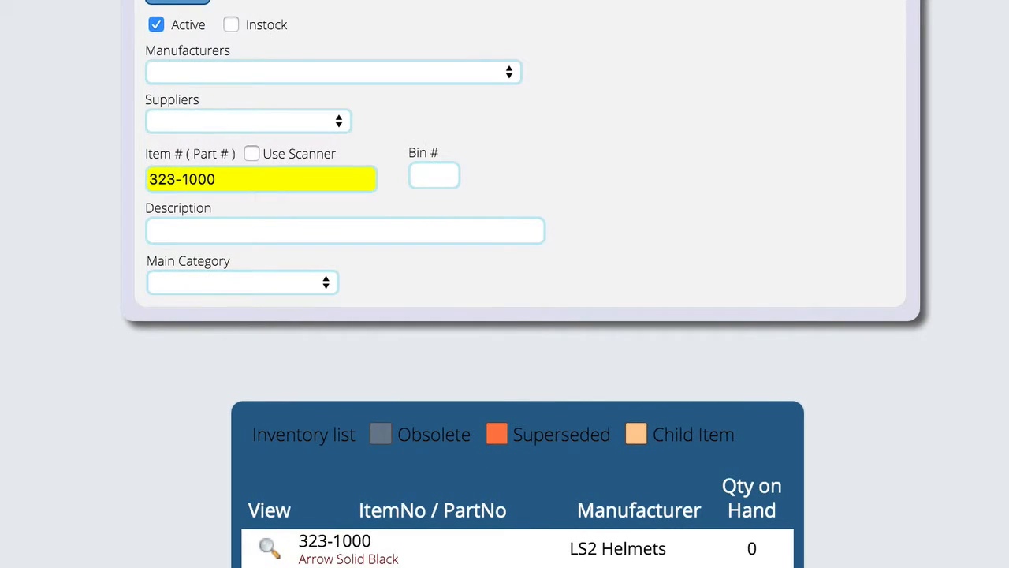
left_click(269, 546)
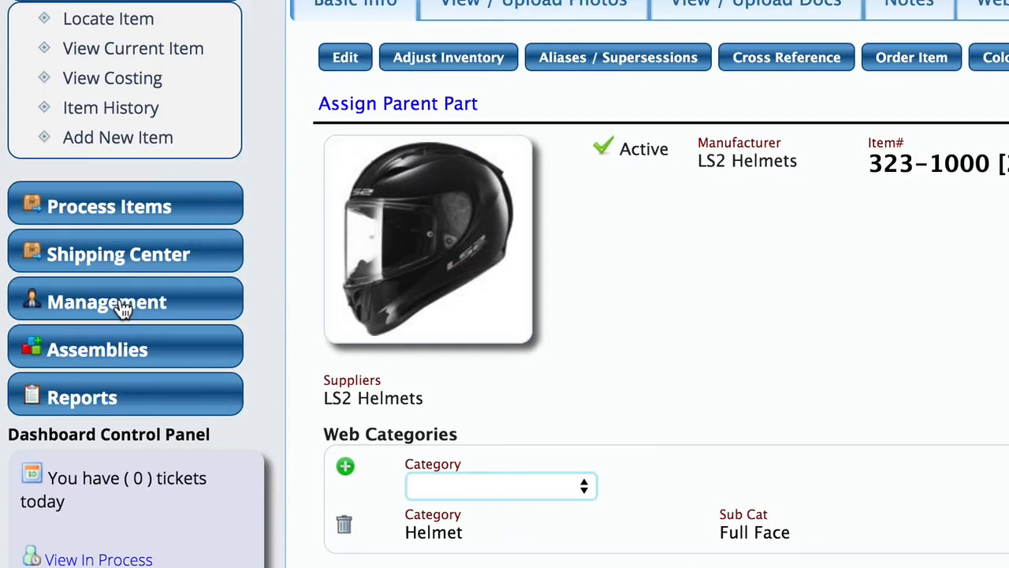
Step: Open the category creation page and review the main category, Sub Category 2 and Sub Category 3 lists
left_click(124, 308)
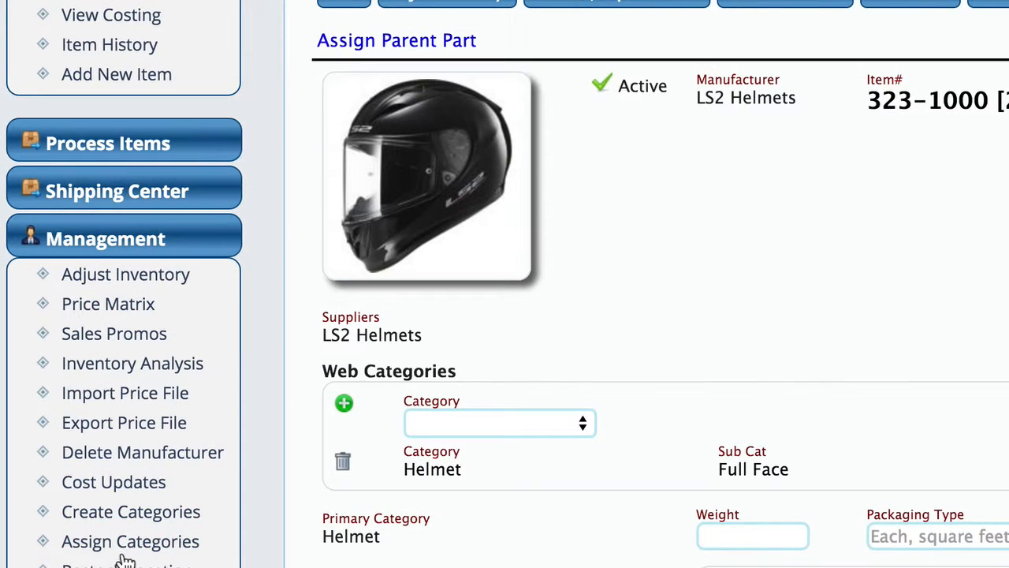
left_click(164, 520)
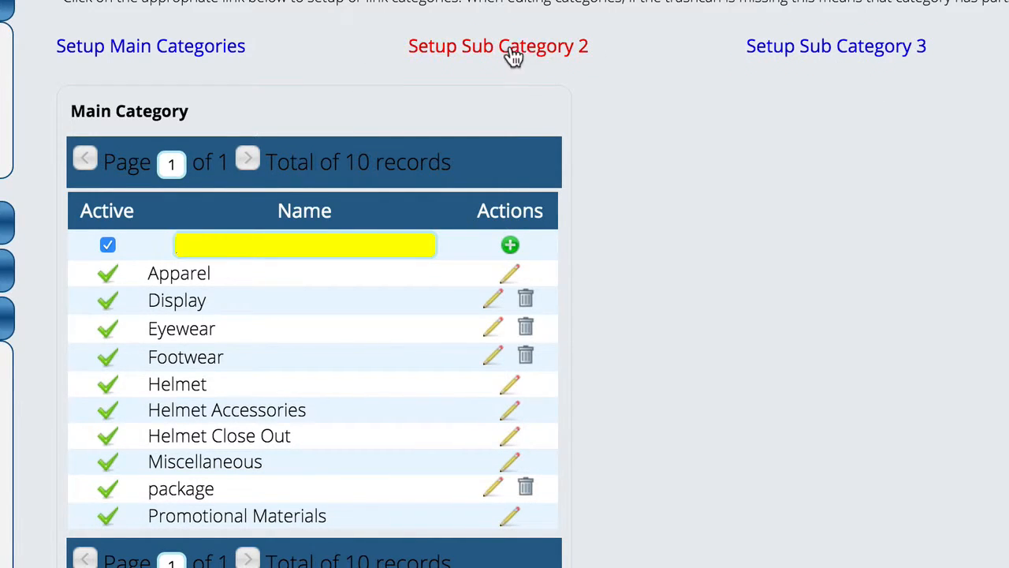
left_click(462, 49)
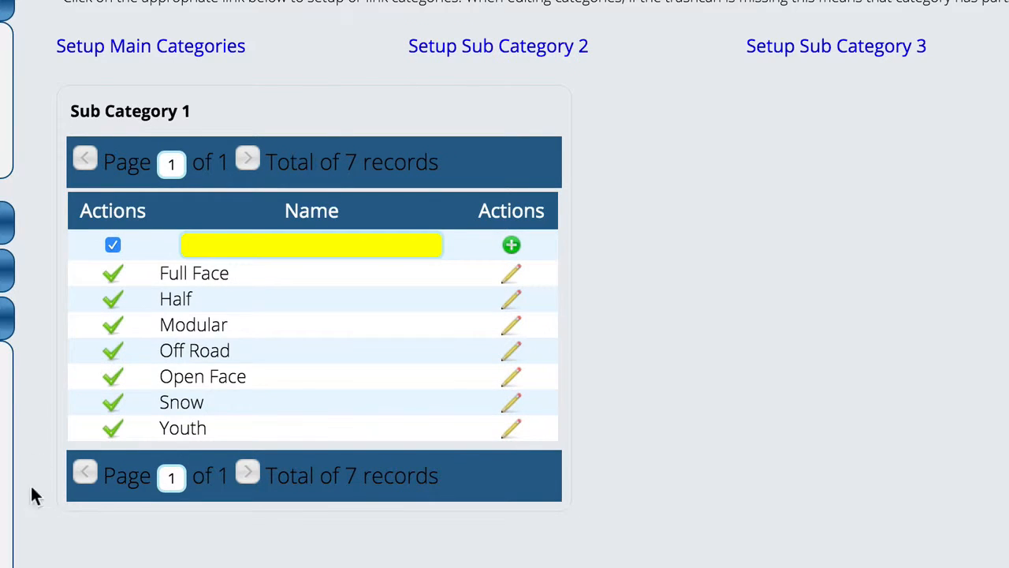
left_click(800, 47)
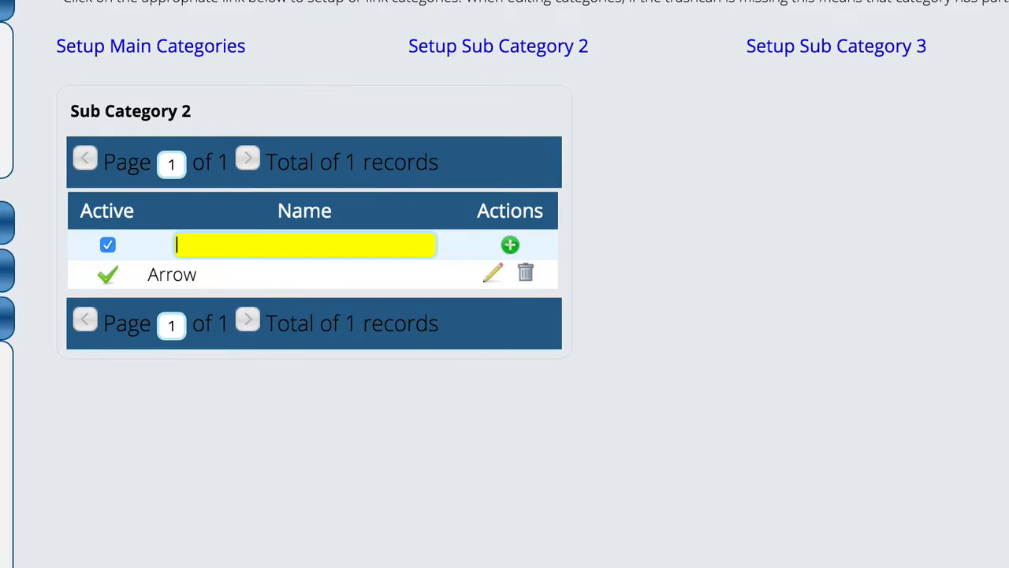
Step: Open category linking and display the existing links for the main category Helmet and its sub category Full Face
left_click(1008, 54)
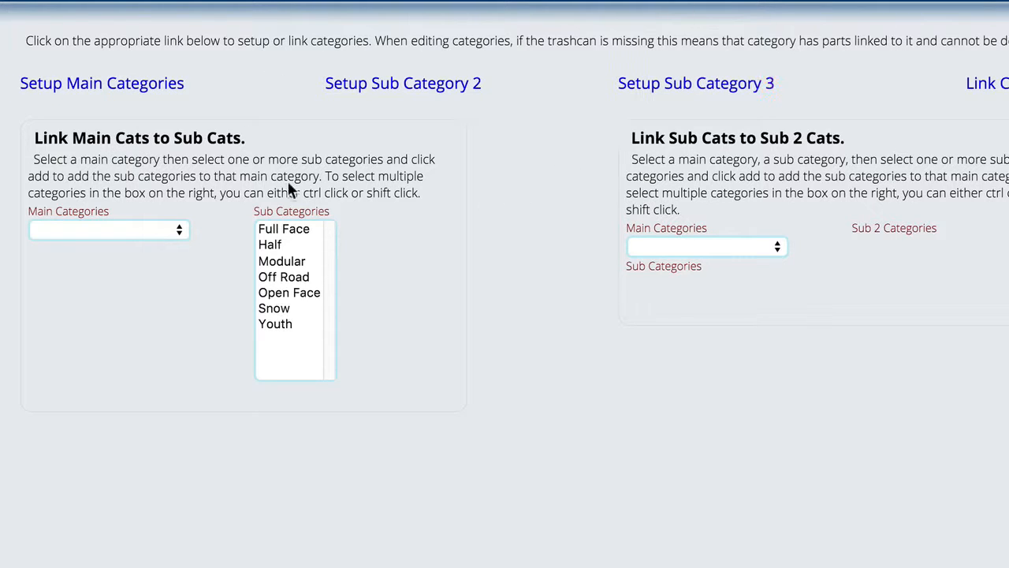
left_click(123, 232)
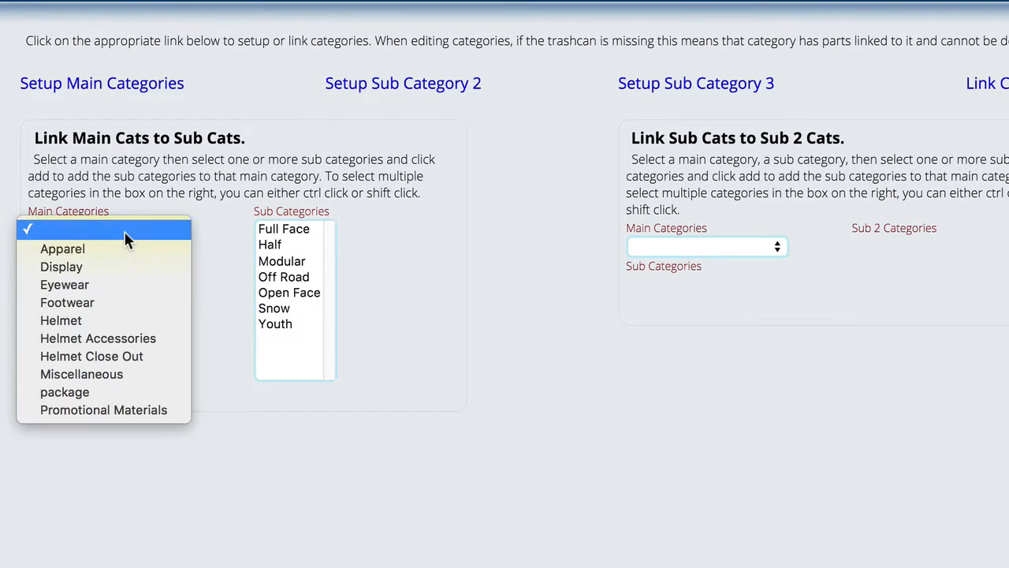
left_click(89, 320)
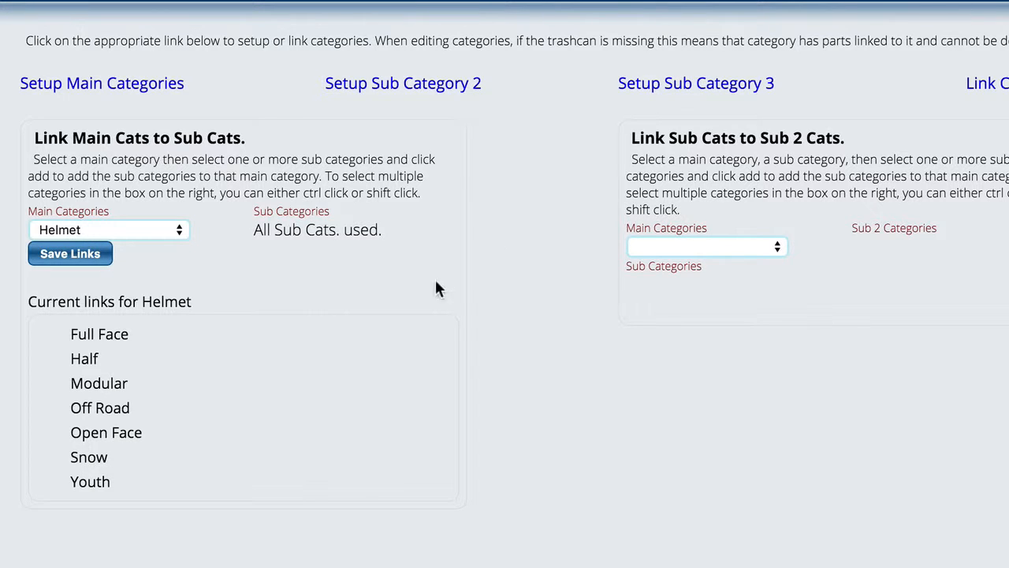
left_click(666, 245)
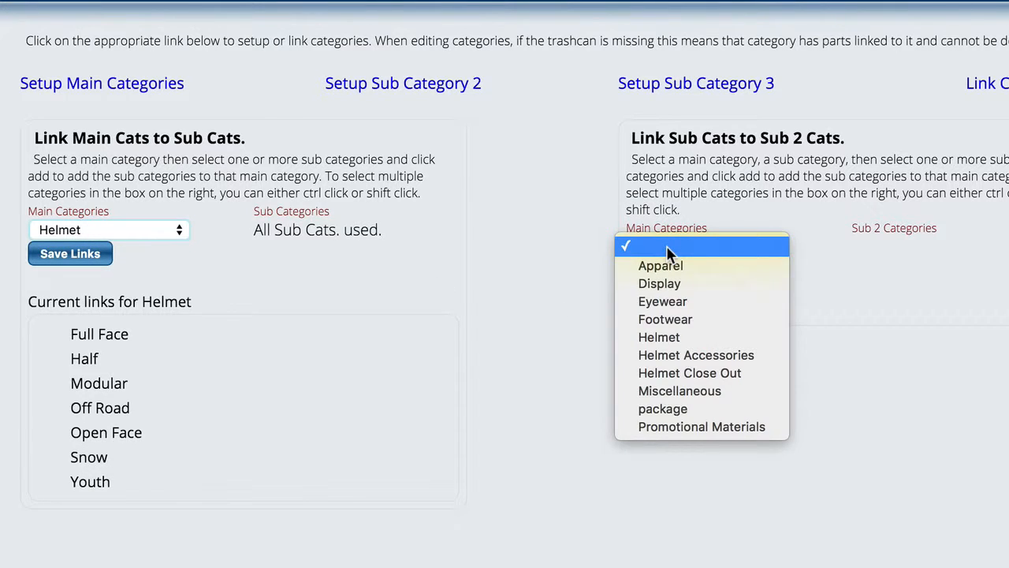
left_click(666, 337)
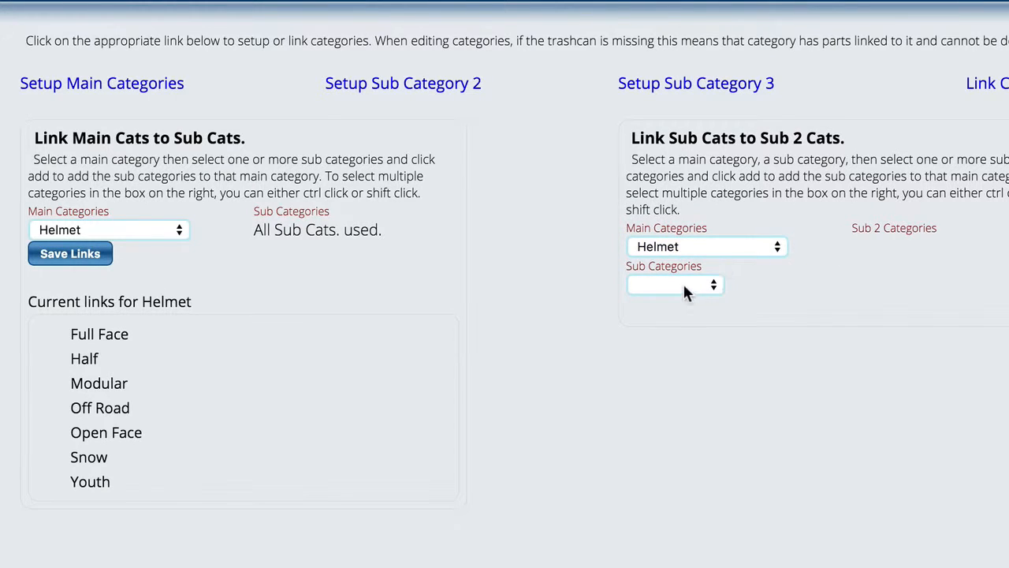
left_click(683, 288)
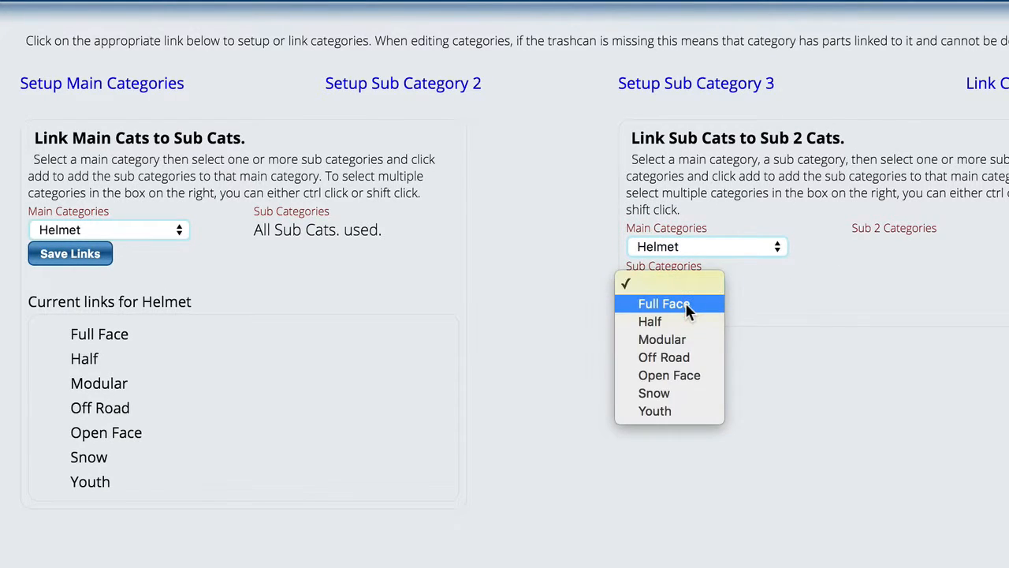
left_click(685, 301)
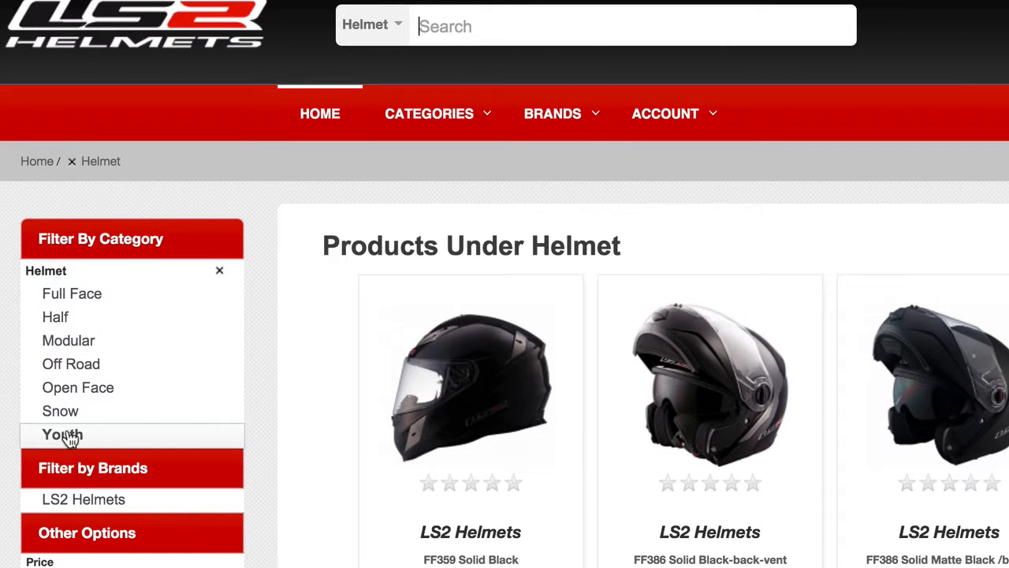
Step: Switch to the LS2 Helmets webstore and narrow the Helmet products to Full Face and Arrow
left_click(69, 298)
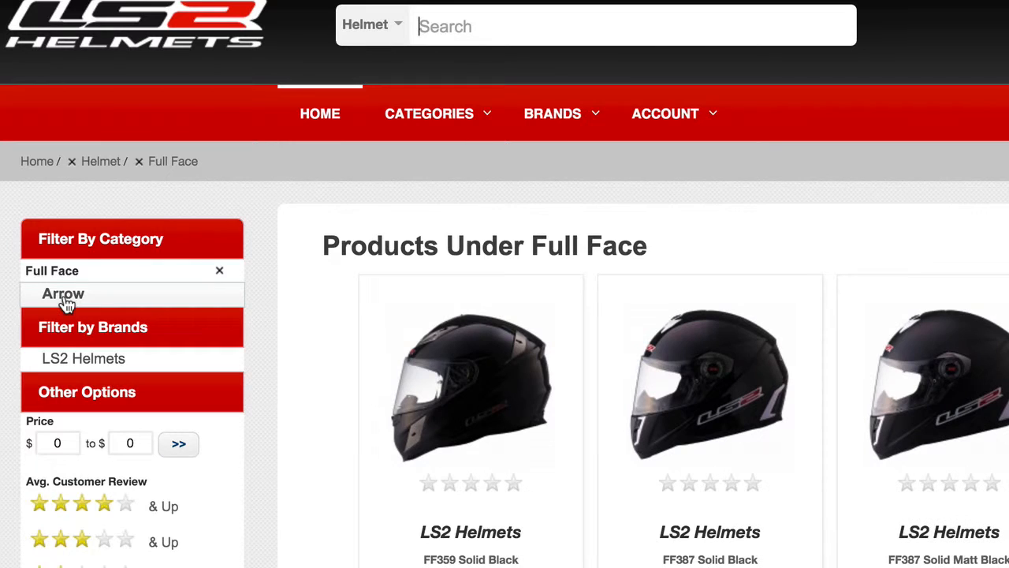
left_click(66, 300)
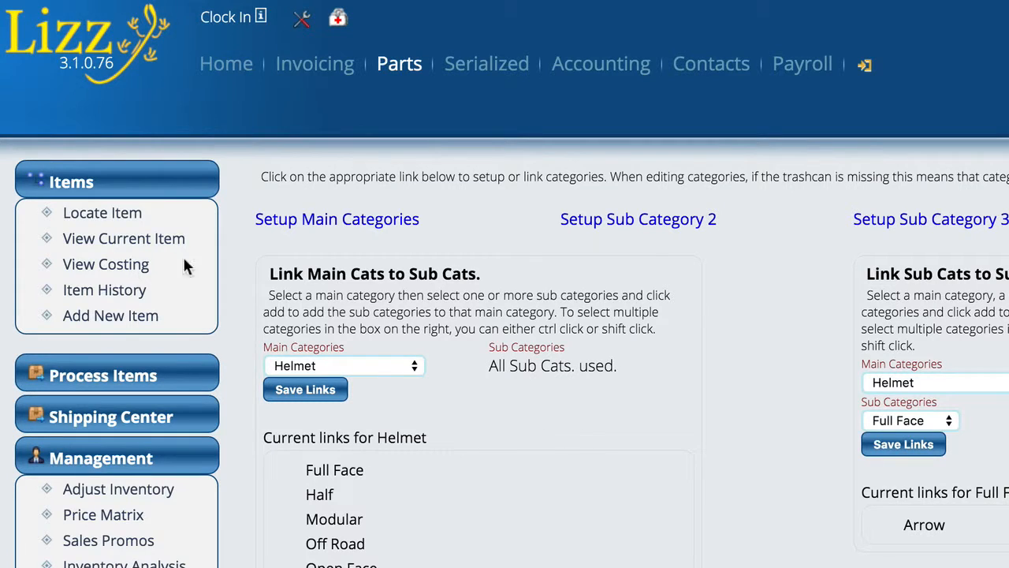
Step: Switch to Lizz, view the current item and remove its Helmet / Full Face / Arrow web category assignment
left_click(116, 240)
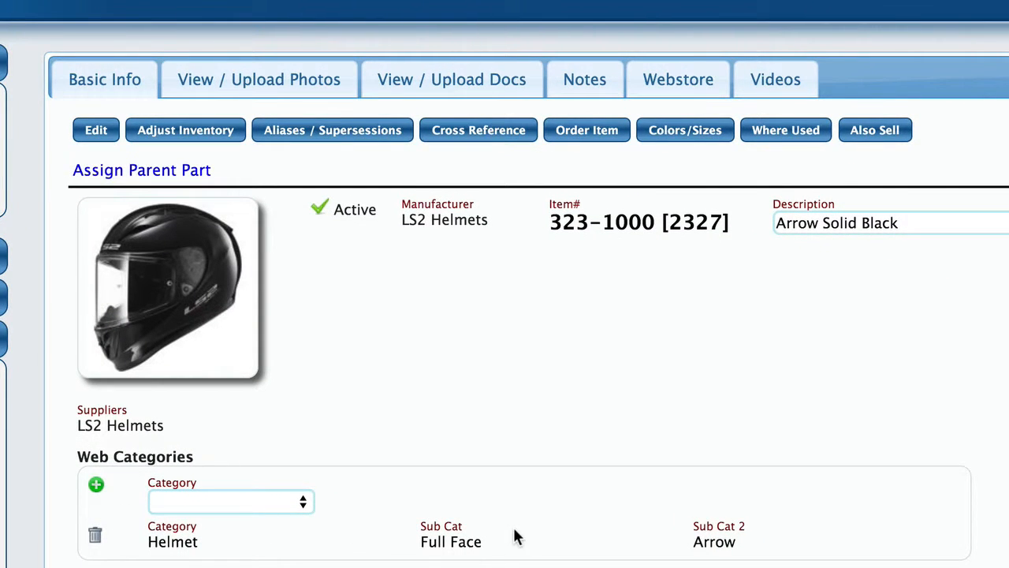
left_click(95, 535)
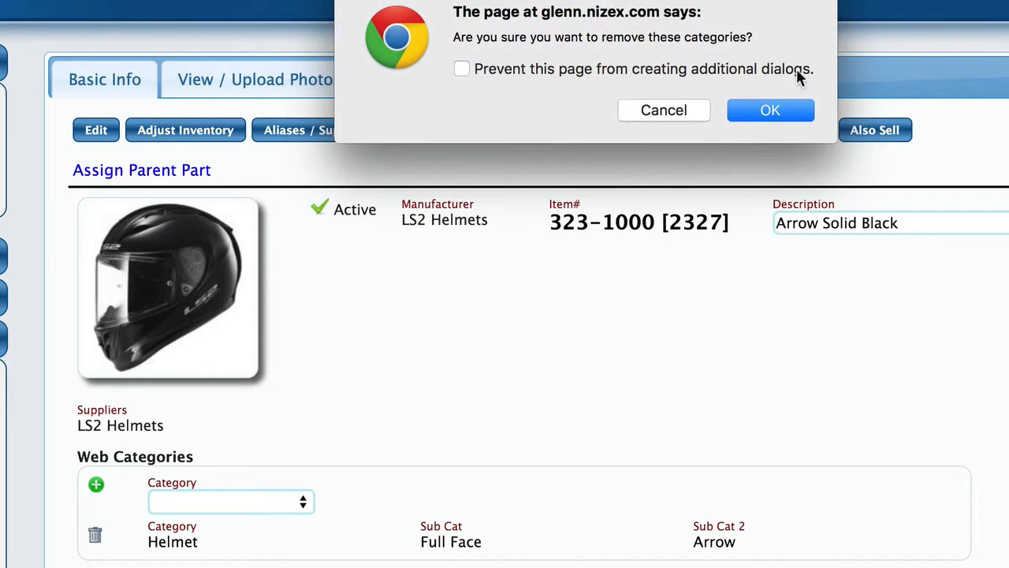
left_click(759, 110)
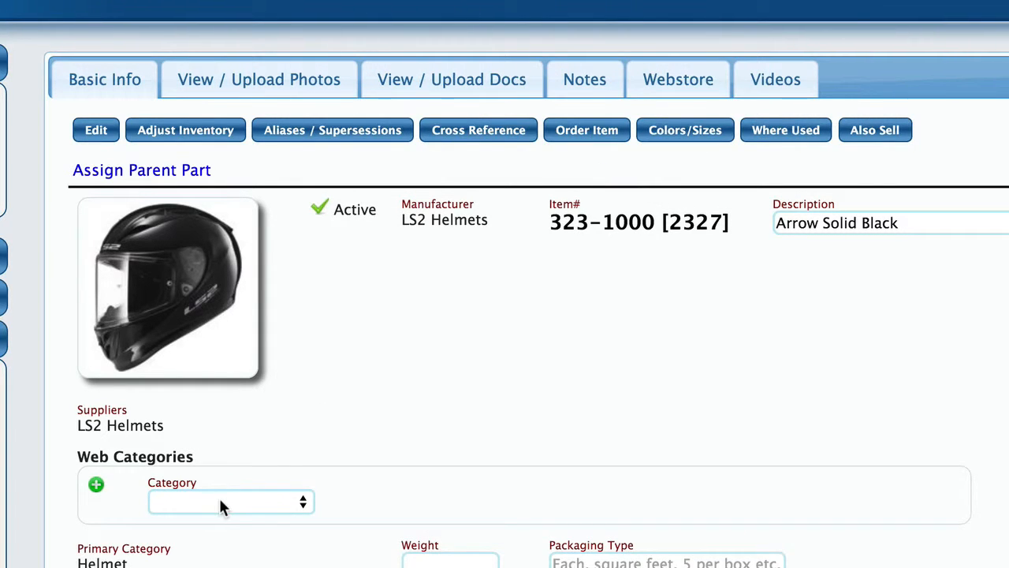
Step: Add a web category to the item with category Helmet, sub category Full Face and second sub category Arrow
left_click(220, 503)
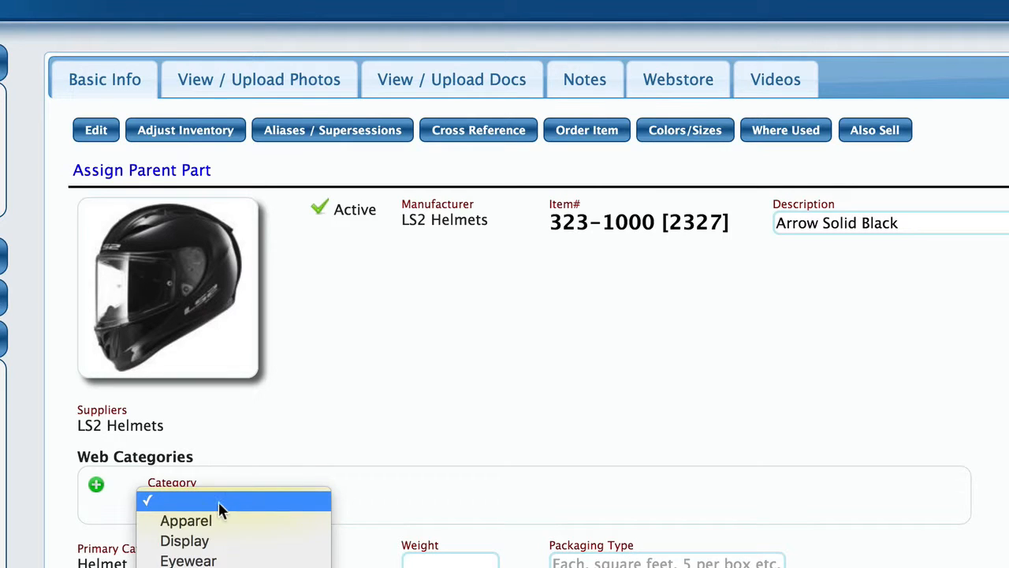
left_click(188, 567)
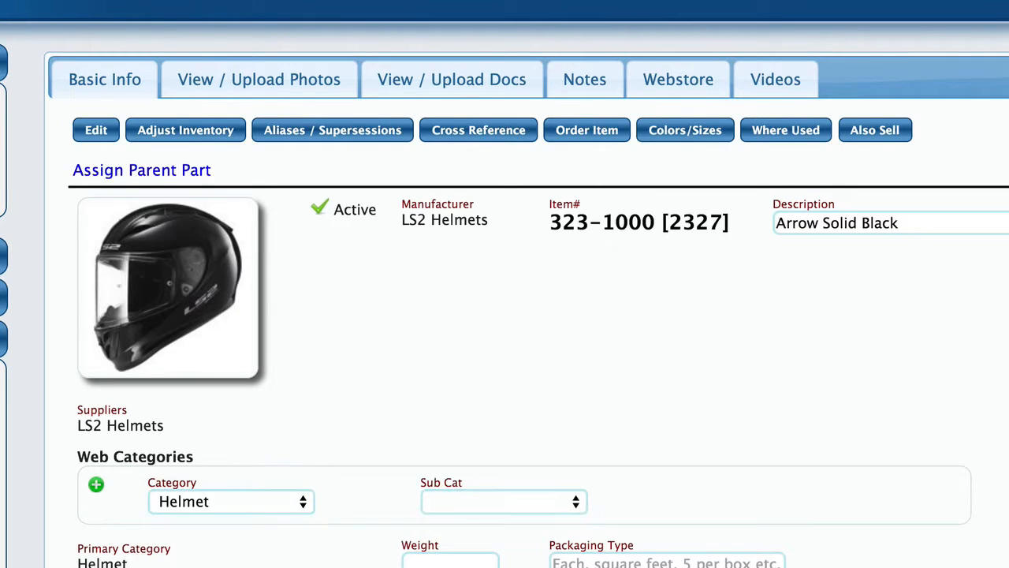
left_click(483, 504)
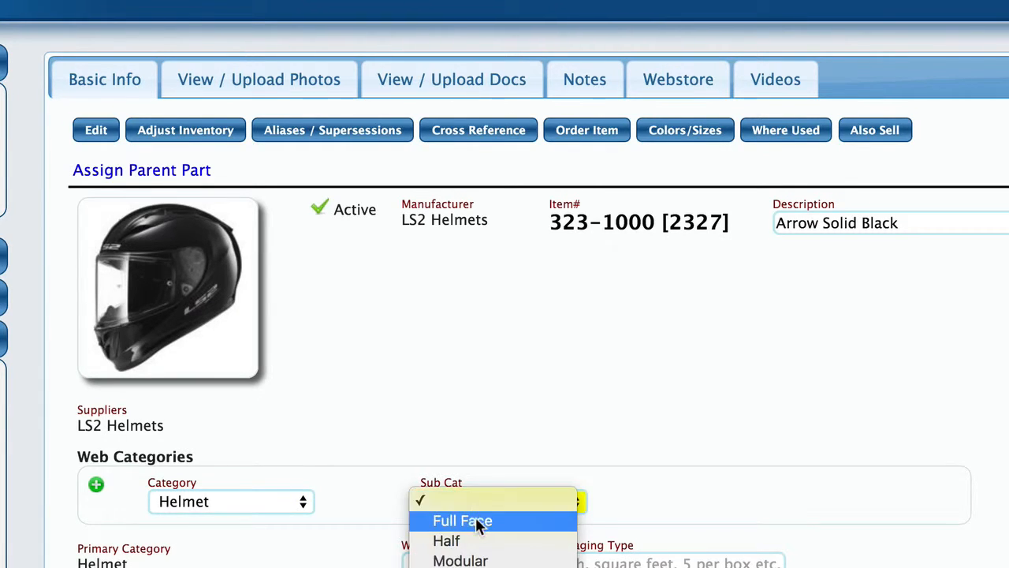
left_click(476, 518)
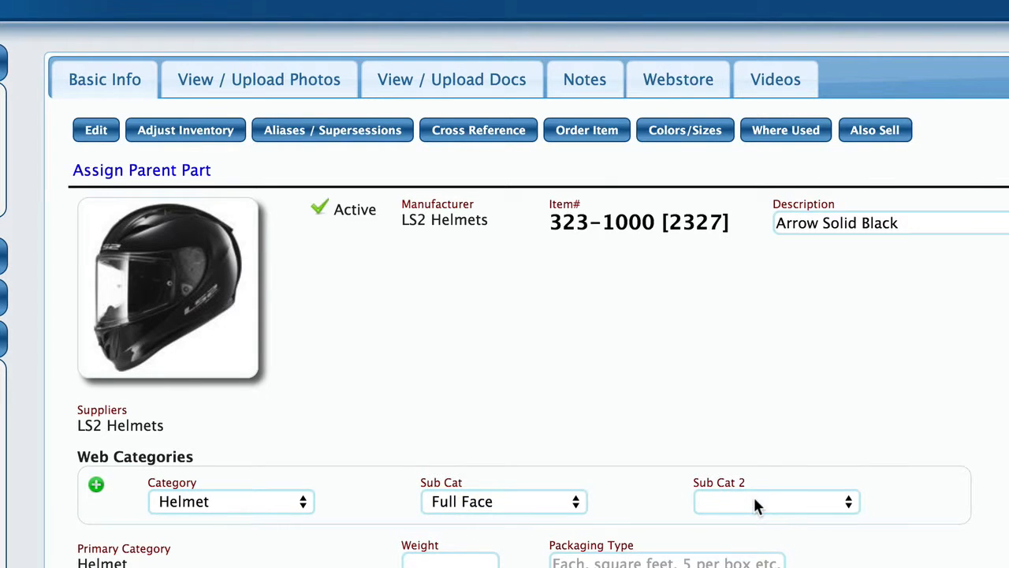
left_click(752, 497)
left_click(730, 520)
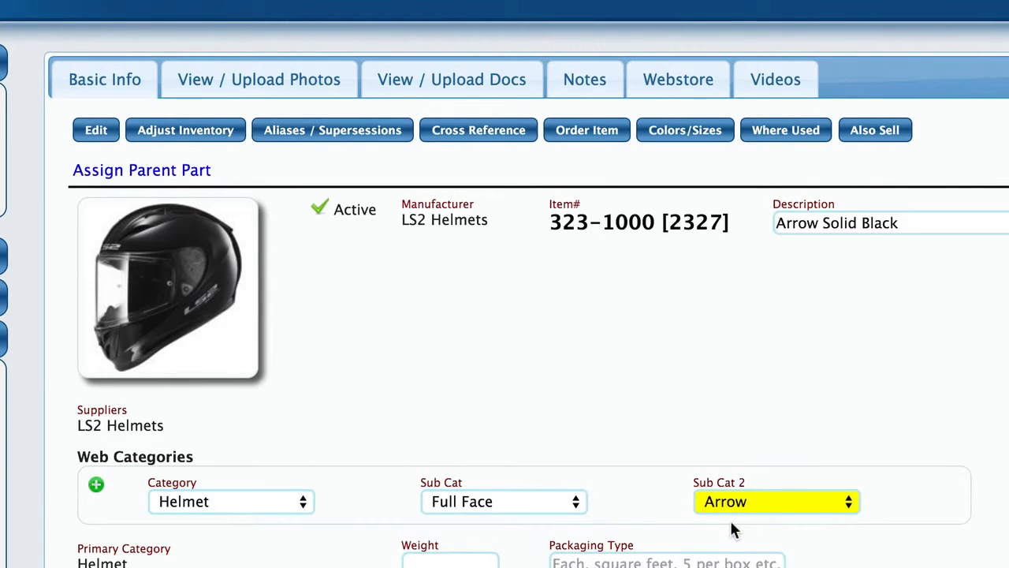
left_click(96, 486)
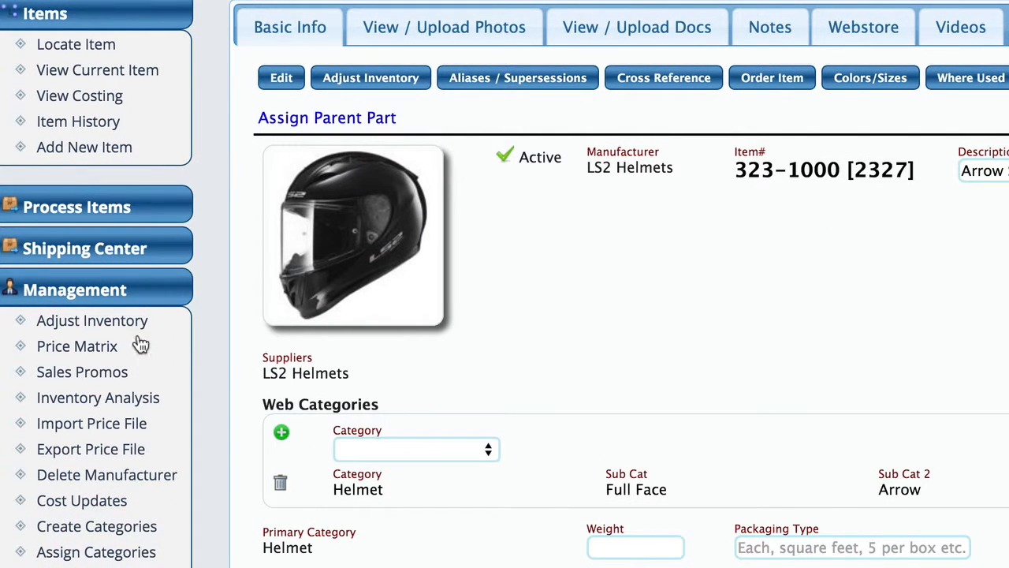
Step: Open the Assign Categories page, and switch back to the webstore to show its home page
left_click(105, 555)
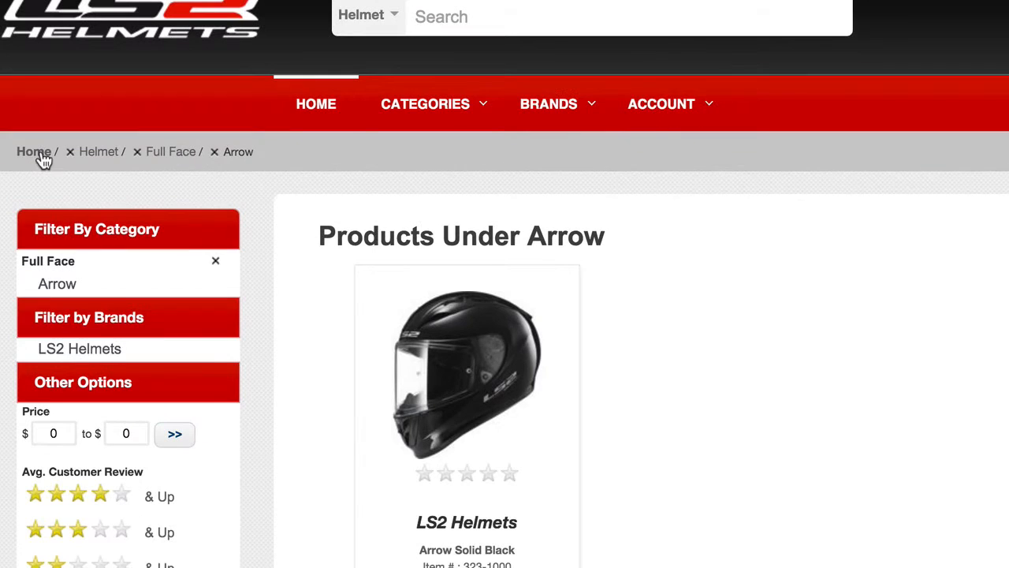
left_click(38, 155)
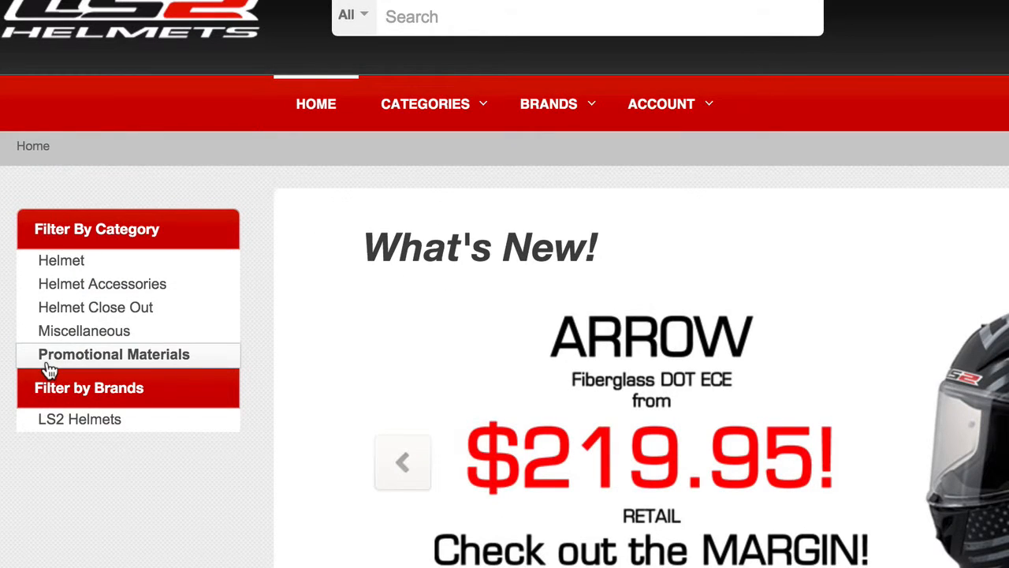